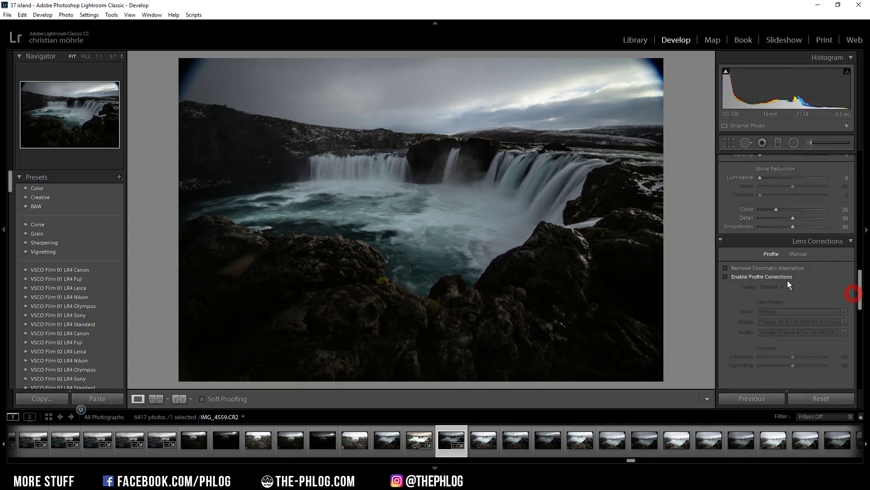
# Step: Enable Remove Chromatic Aberration and lens profile corrections in Lens Corrections
pyautogui.click(751, 275)
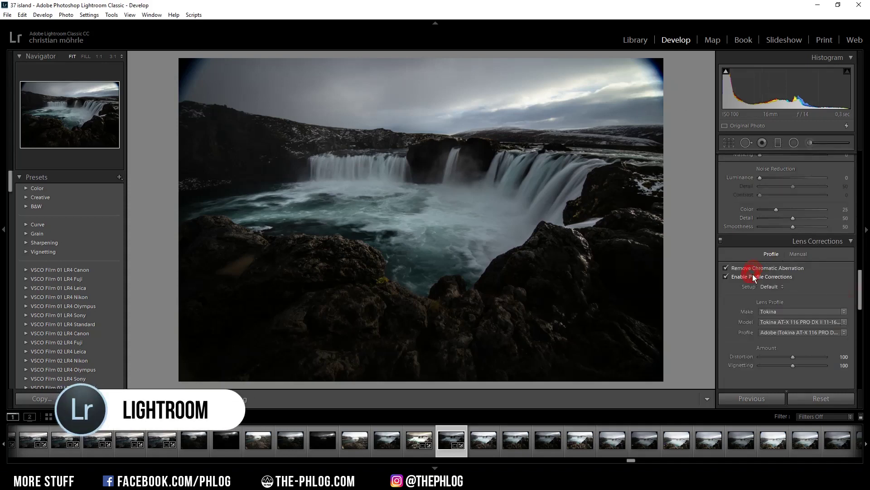
pyautogui.moveTo(860, 285); pyautogui.dragTo(859, 166)
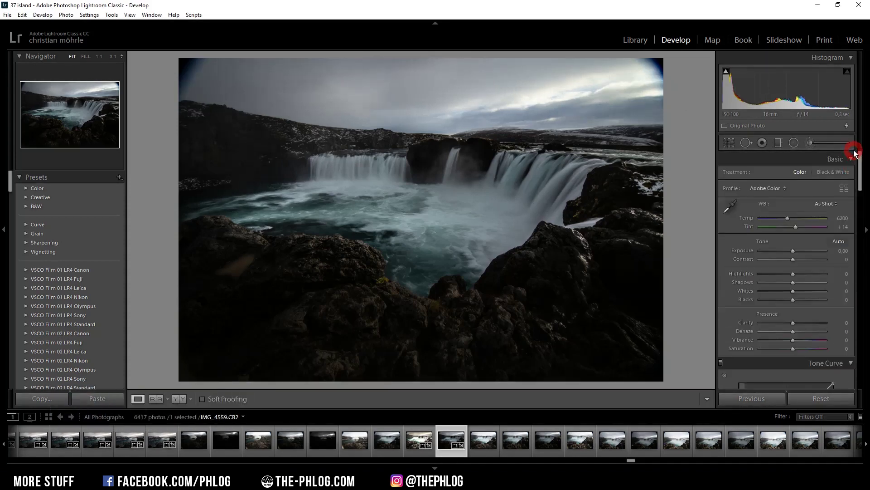
# Step: Apply the Adobe Landscape profile and raise Temp from 6200 to 6897
pyautogui.click(759, 188)
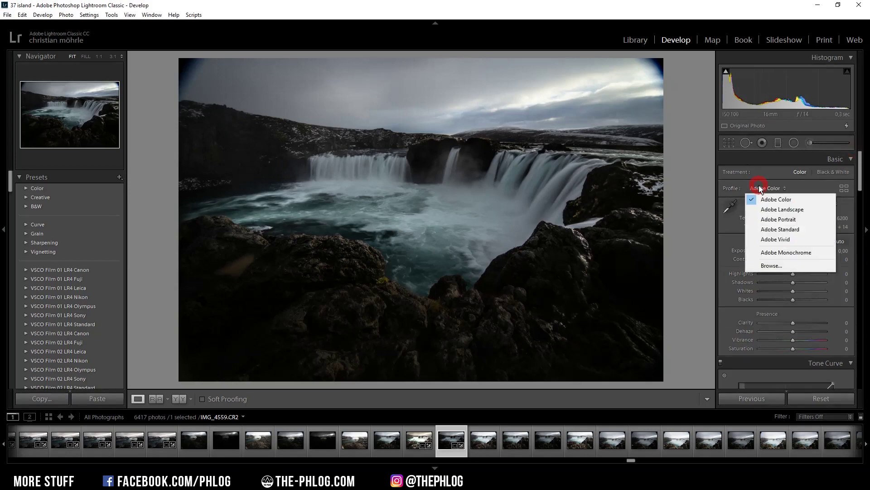
pyautogui.click(791, 210)
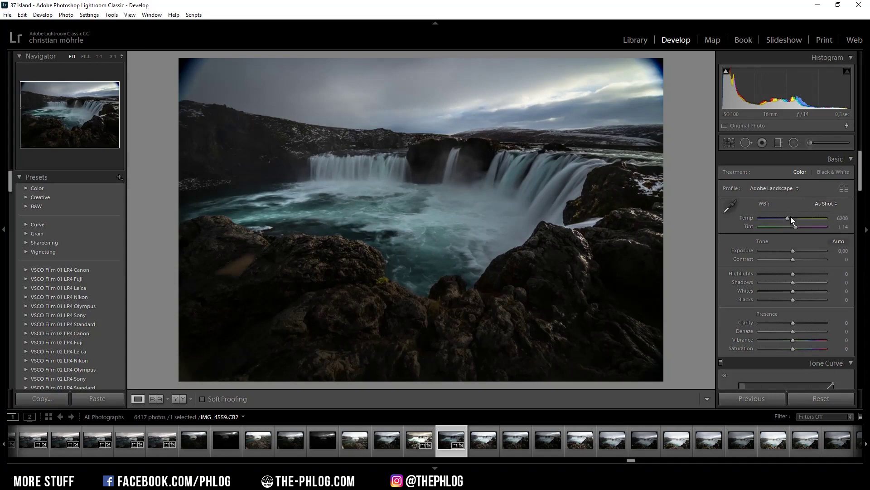
pyautogui.moveTo(789, 219); pyautogui.dragTo(790, 219)
pyautogui.moveTo(791, 218); pyautogui.dragTo(794, 219)
# Step: Set Exposure +0.93, Contrast +31, Highlights -52, Clarity +12, Vibrance +31, Blacks +46
pyautogui.moveTo(794, 250); pyautogui.dragTo(799, 251)
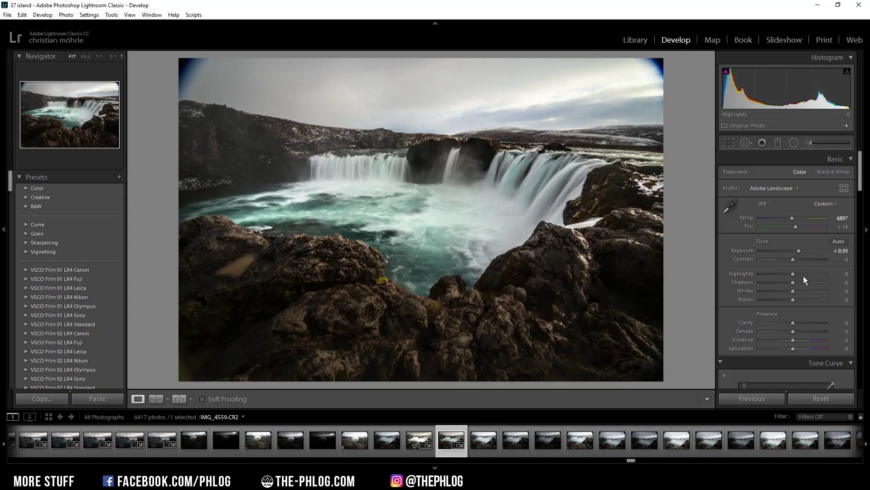
pyautogui.moveTo(793, 273)
pyautogui.mouseDown()
pyautogui.moveTo(776, 274)
pyautogui.moveTo(803, 260)
pyautogui.mouseUp()
pyautogui.moveTo(793, 322); pyautogui.dragTo(805, 342)
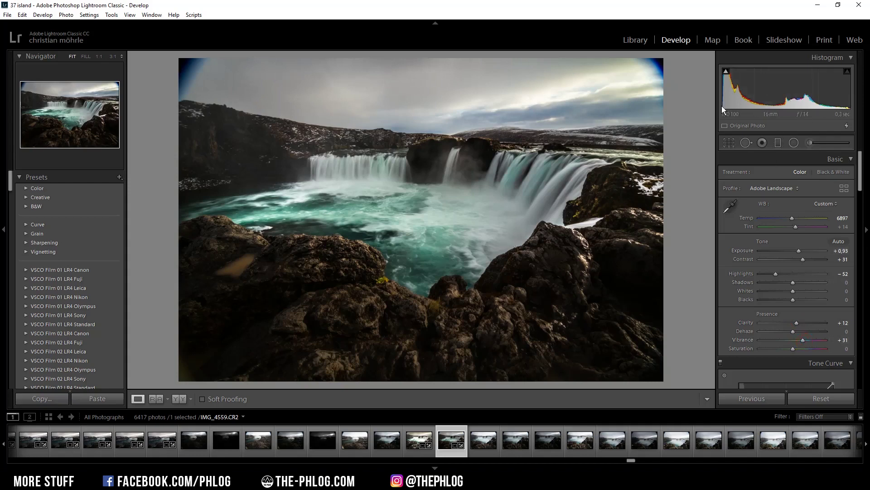
pyautogui.moveTo(793, 301); pyautogui.dragTo(805, 304)
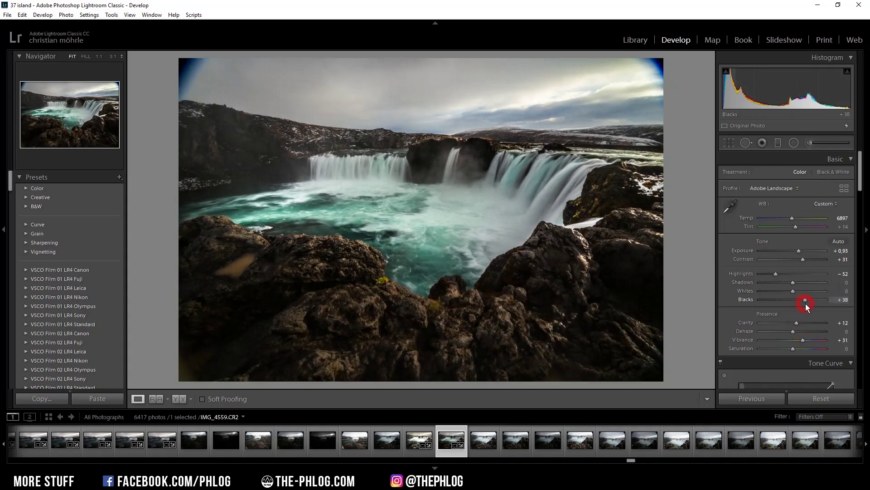
pyautogui.moveTo(806, 303); pyautogui.dragTo(808, 303)
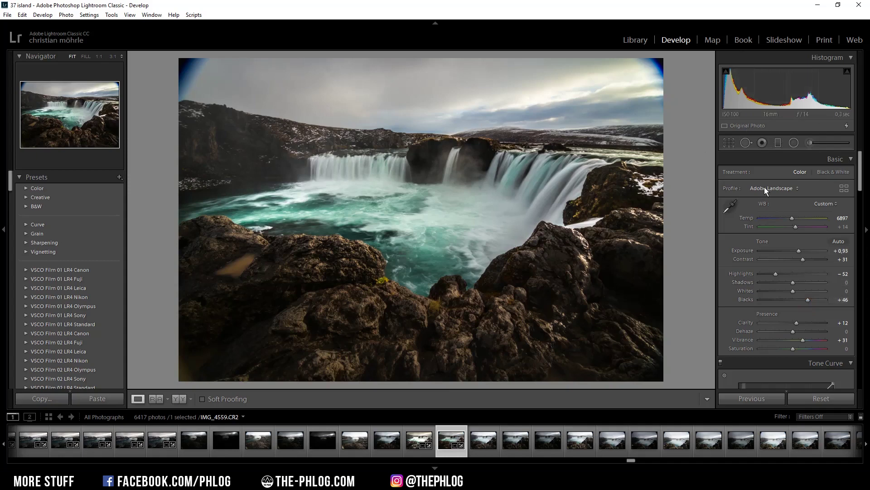
# Step: Darken the sky graduated filter with Exposure -2.70
pyautogui.click(779, 143)
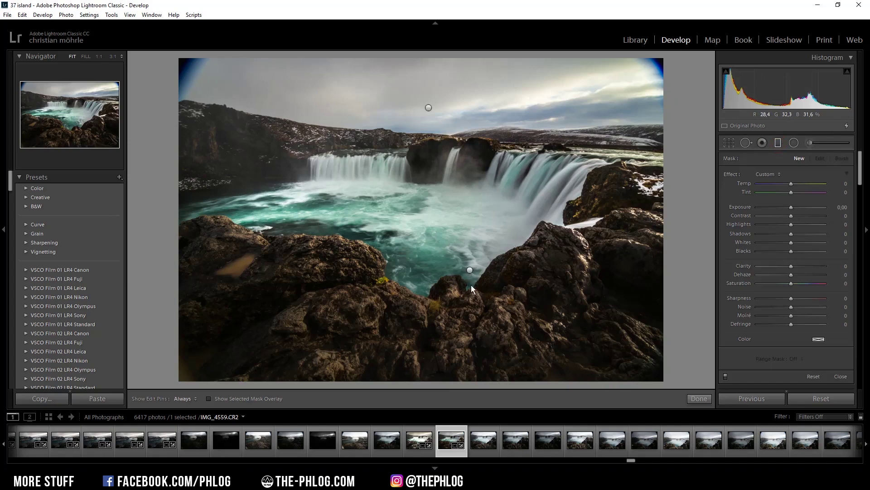
pyautogui.click(430, 110)
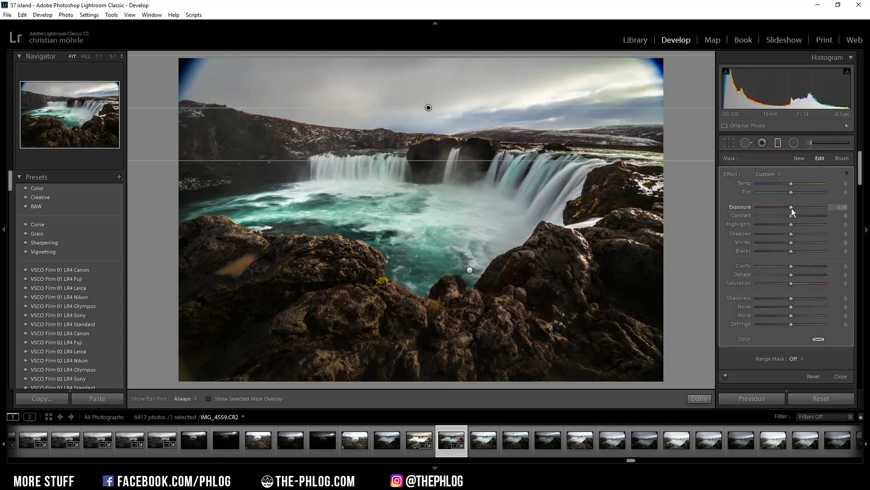
pyautogui.moveTo(790, 207); pyautogui.dragTo(769, 207)
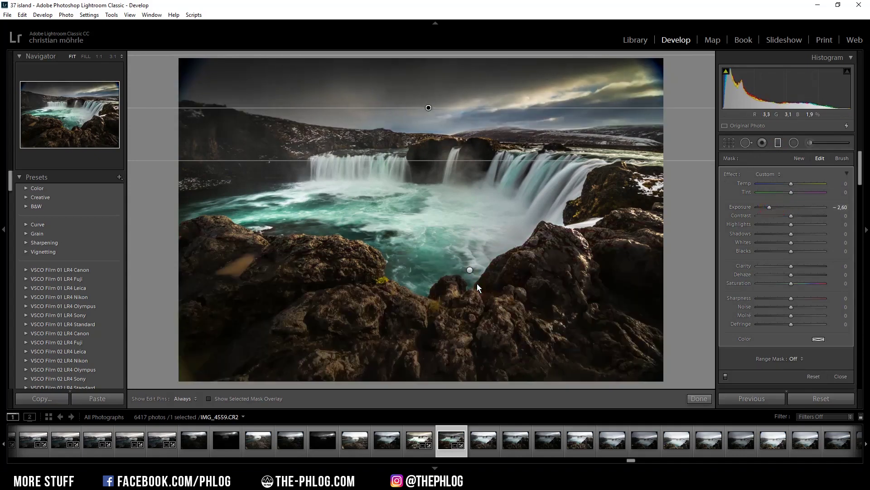
# Step: Give the foreground rock gradient Clarity 26, Highlights 39 and Shadows 22
pyautogui.click(470, 271)
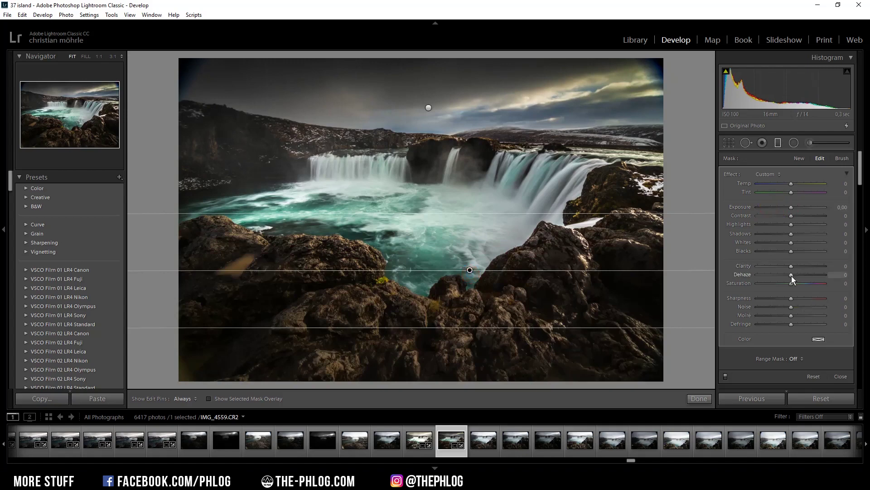
pyautogui.moveTo(792, 267); pyautogui.dragTo(801, 267)
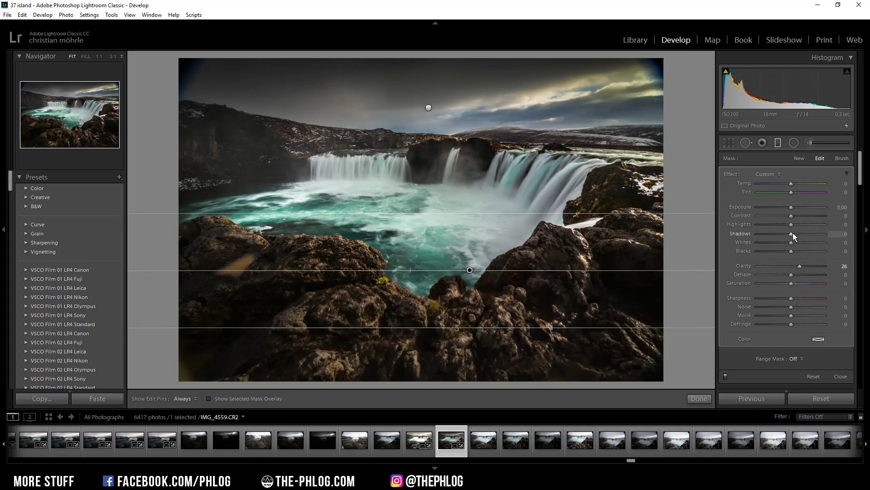
pyautogui.moveTo(792, 224); pyautogui.dragTo(800, 226)
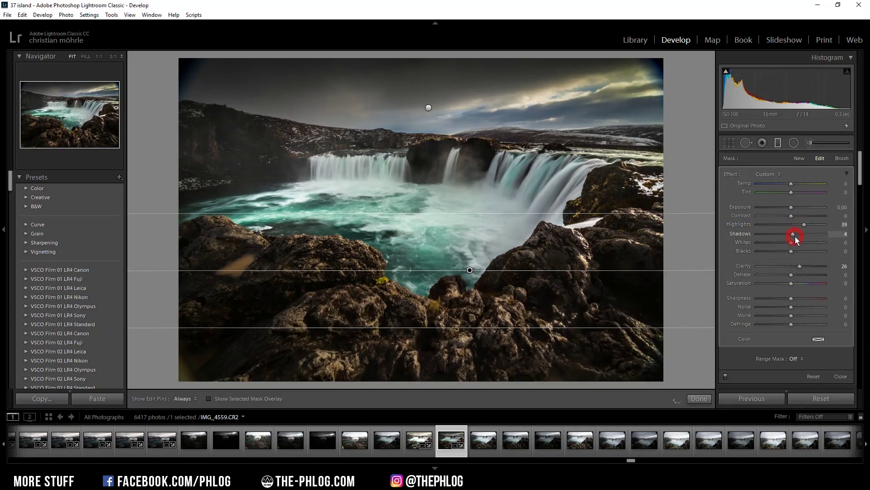
pyautogui.moveTo(794, 236); pyautogui.dragTo(799, 236)
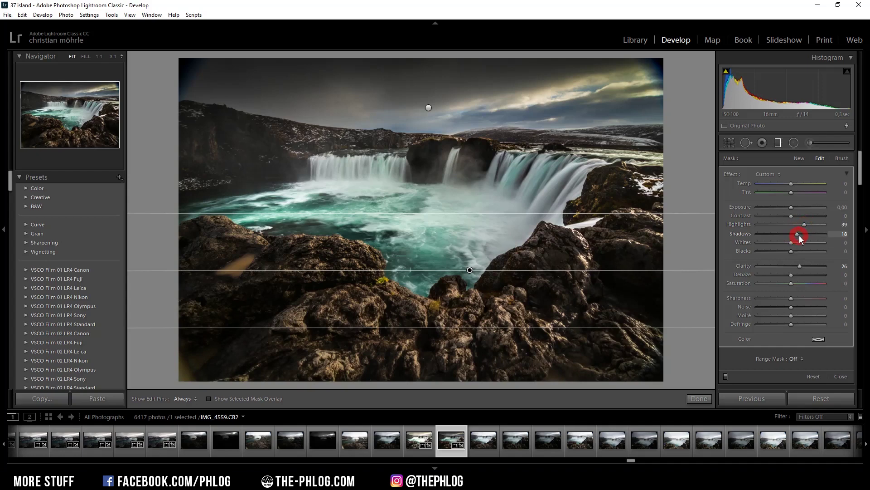
pyautogui.moveTo(800, 235); pyautogui.dragTo(801, 234)
pyautogui.click(794, 143)
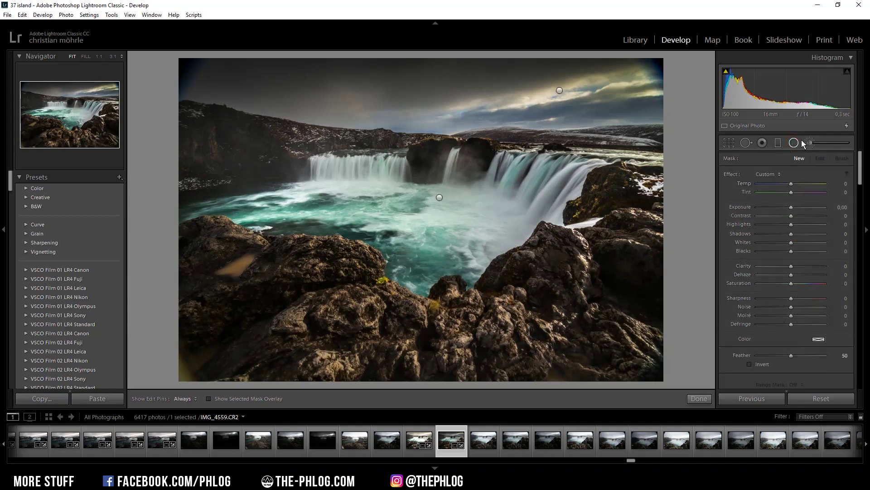
# Step: Set sky radial Shadows and Blacks 100, Whites 30; falls radial Contrast 41, Shadows 47, Whites 57, Clarity 100
pyautogui.click(559, 91)
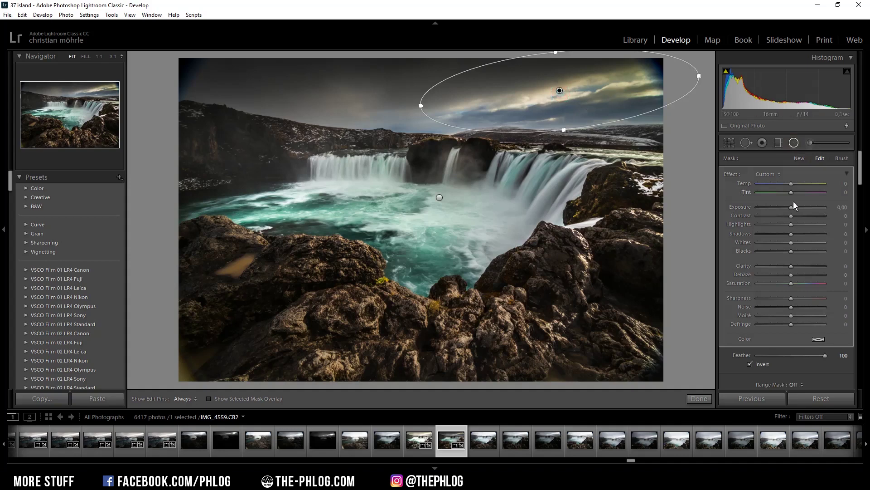
pyautogui.moveTo(791, 233); pyautogui.dragTo(825, 233)
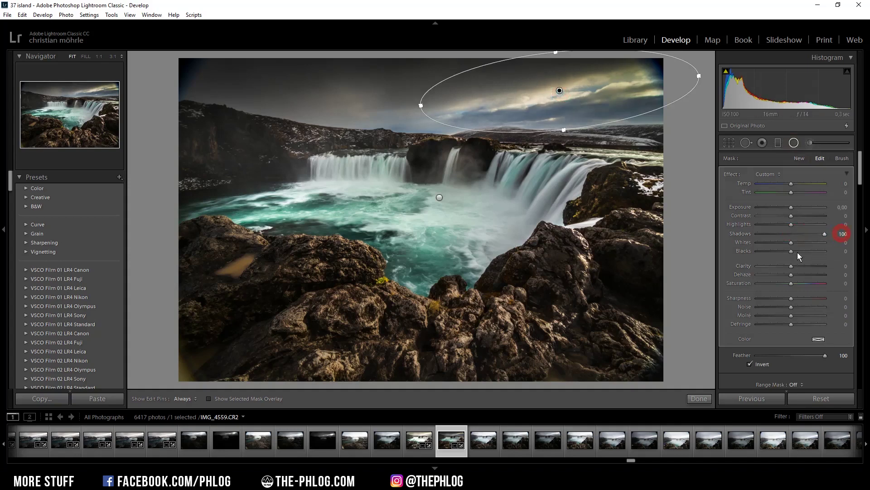
pyautogui.moveTo(798, 251); pyautogui.dragTo(839, 250)
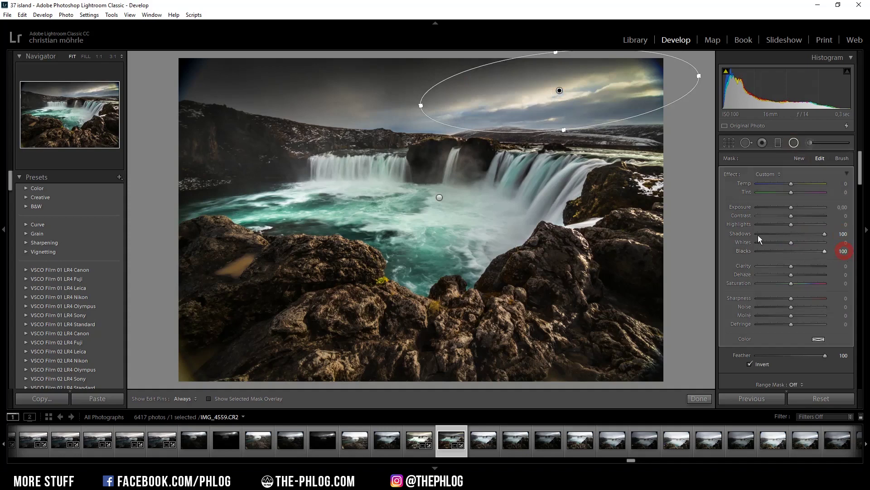
pyautogui.click(791, 242)
pyautogui.moveTo(798, 243); pyautogui.dragTo(801, 243)
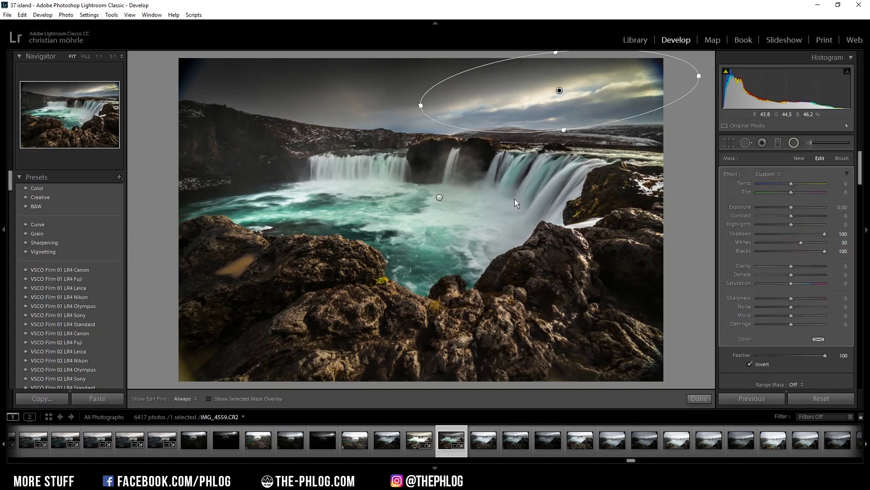
pyautogui.click(439, 200)
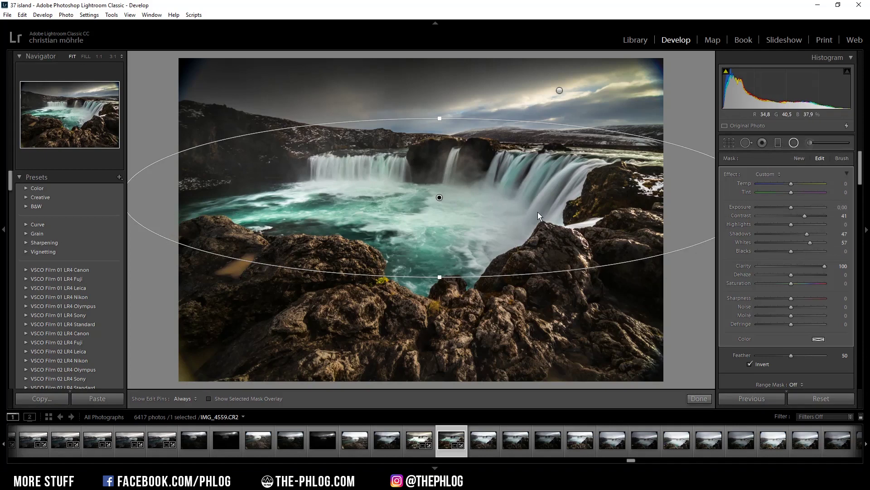
pyautogui.click(794, 144)
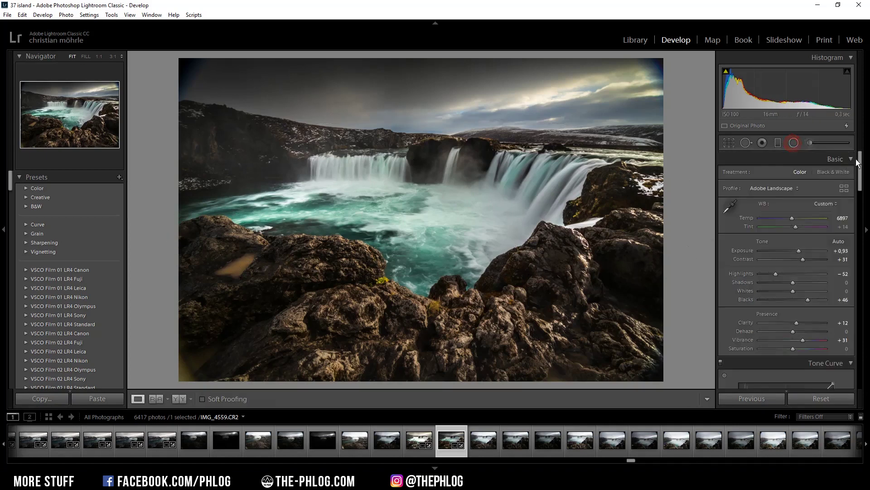
# Step: Set Orange, Green and Blue saturation to -100 and Yellow to -21
pyautogui.moveTo(859, 164); pyautogui.dragTo(856, 237)
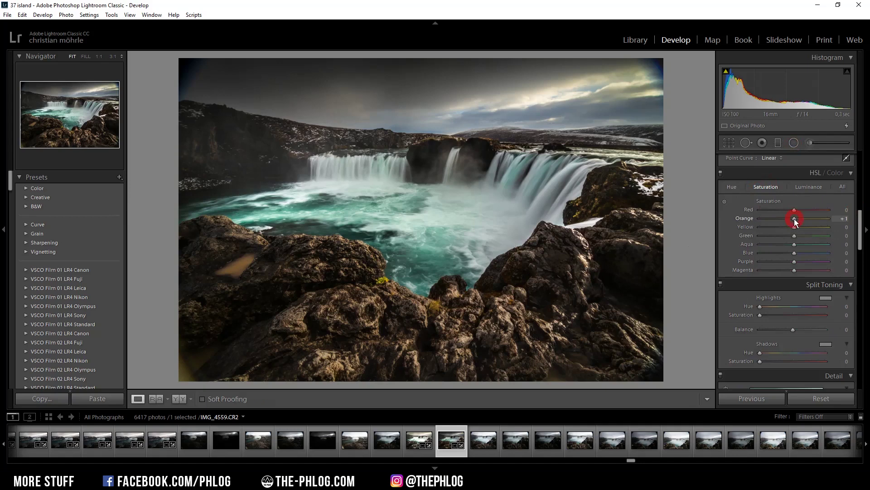
pyautogui.moveTo(795, 218); pyautogui.dragTo(740, 220)
pyautogui.moveTo(795, 235); pyautogui.dragTo(732, 232)
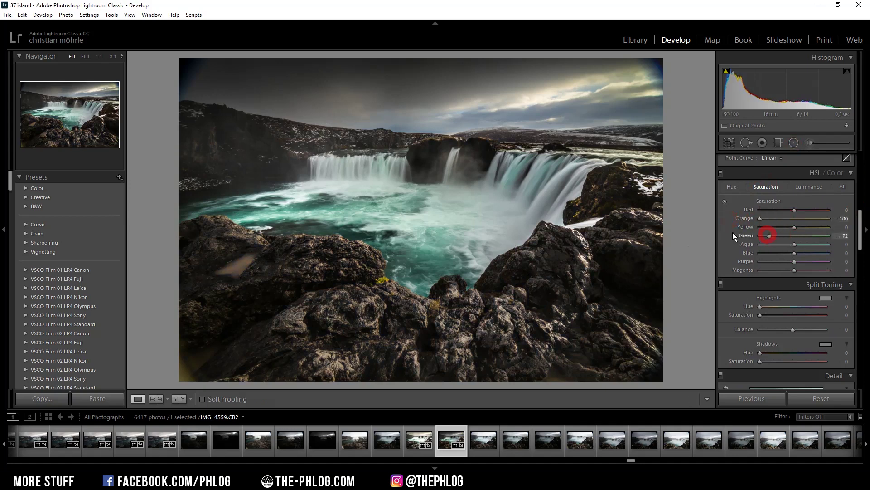
pyautogui.click(793, 252)
pyautogui.moveTo(782, 252); pyautogui.dragTo(722, 245)
pyautogui.moveTo(793, 228); pyautogui.dragTo(789, 228)
pyautogui.moveTo(859, 217); pyautogui.dragTo(860, 231)
pyautogui.click(825, 216)
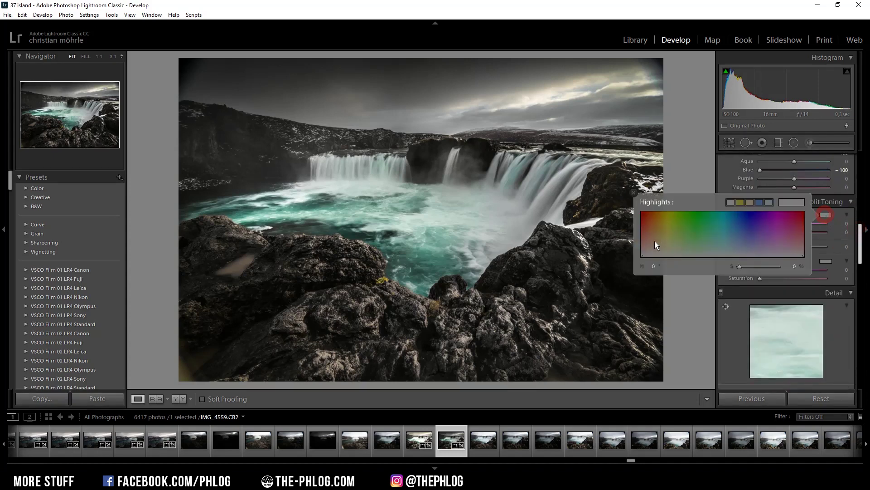
# Step: Tint the highlights warm with hue 45 and saturation 14
pyautogui.moveTo(655, 241); pyautogui.dragTo(659, 241)
pyautogui.moveTo(659, 239); pyautogui.dragTo(661, 238)
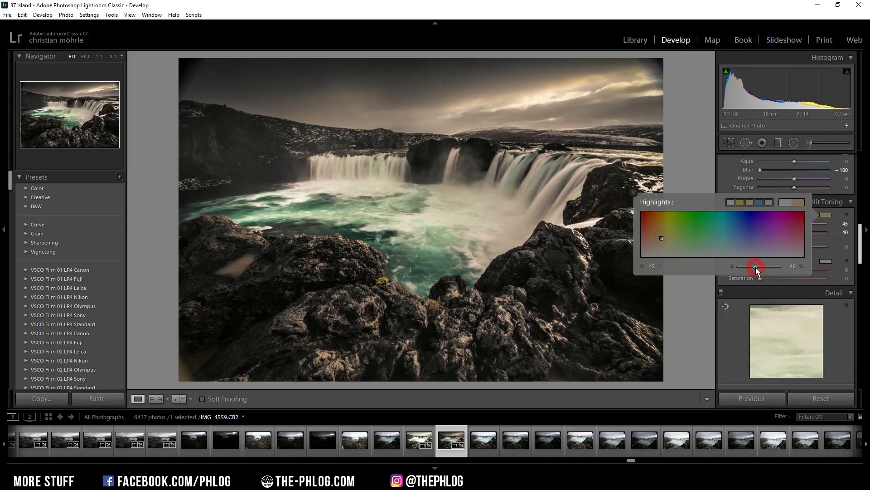
pyautogui.moveTo(756, 268); pyautogui.dragTo(745, 267)
# Step: Tint shadows blue (hue 223, saturation 5) and set sharpening Amount 95, Radius 0.5
pyautogui.click(827, 260)
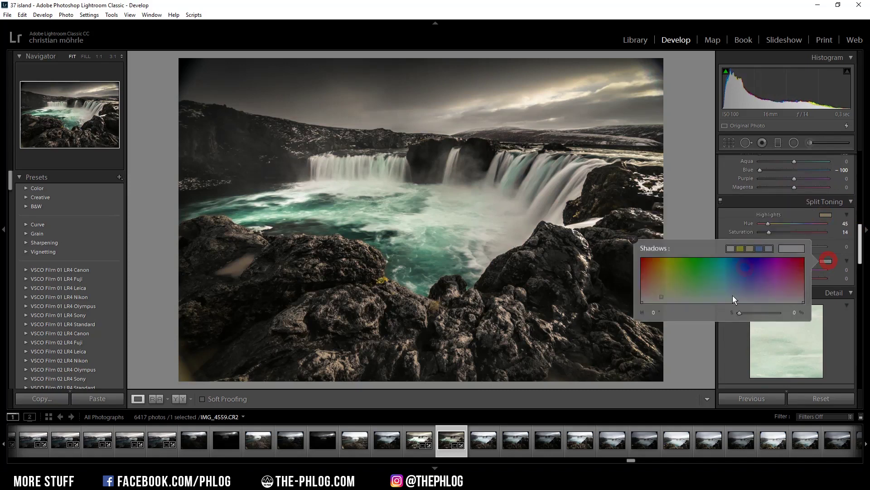
pyautogui.moveTo(735, 295); pyautogui.dragTo(743, 303)
pyautogui.click(742, 312)
pyautogui.moveTo(742, 312); pyautogui.dragTo(741, 313)
pyautogui.scroll(-3, 778, 251)
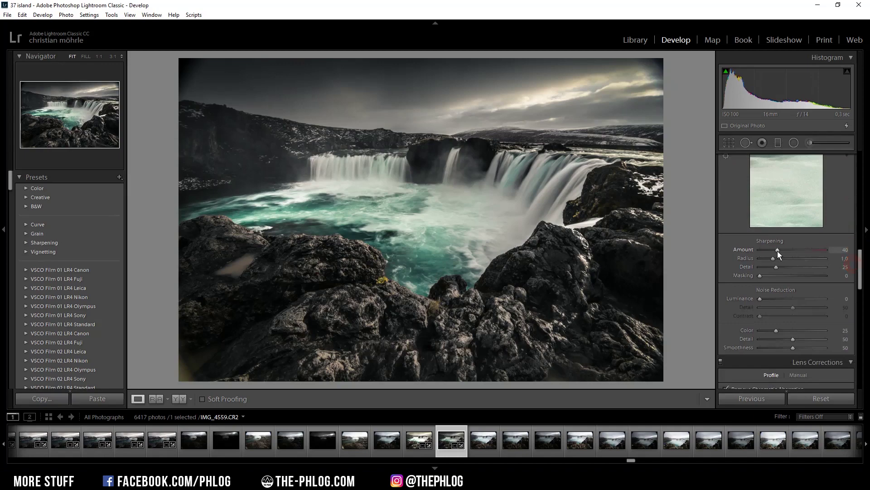
pyautogui.click(802, 251)
pyautogui.moveTo(774, 258)
pyautogui.mouseDown()
pyautogui.moveTo(759, 259)
pyautogui.moveTo(807, 277)
pyautogui.mouseUp()
pyautogui.moveTo(859, 268); pyautogui.dragTo(854, 338)
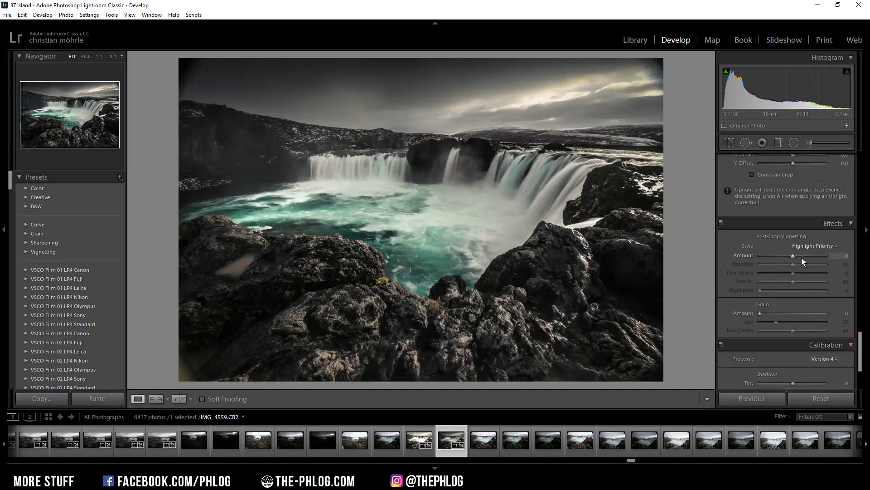
# Step: Apply a -13 post-crop vignette and send the photo to Photoshop
pyautogui.moveTo(791, 254); pyautogui.dragTo(786, 255)
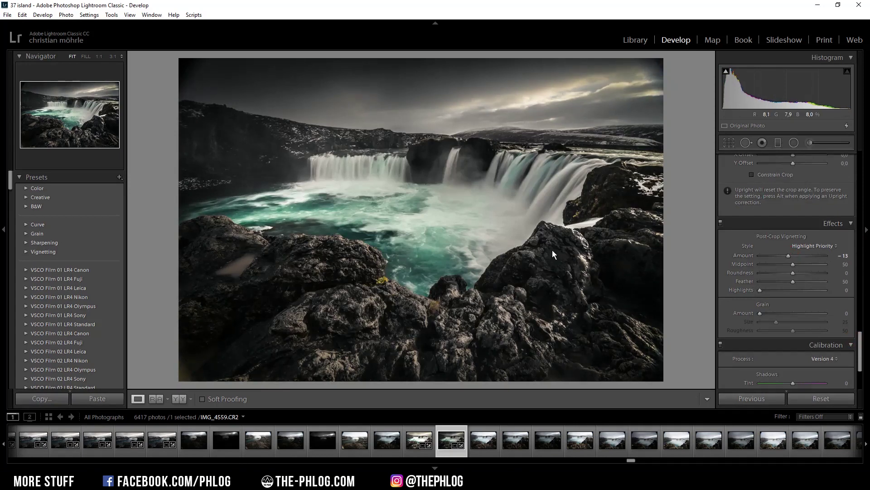
pyautogui.press('Left')
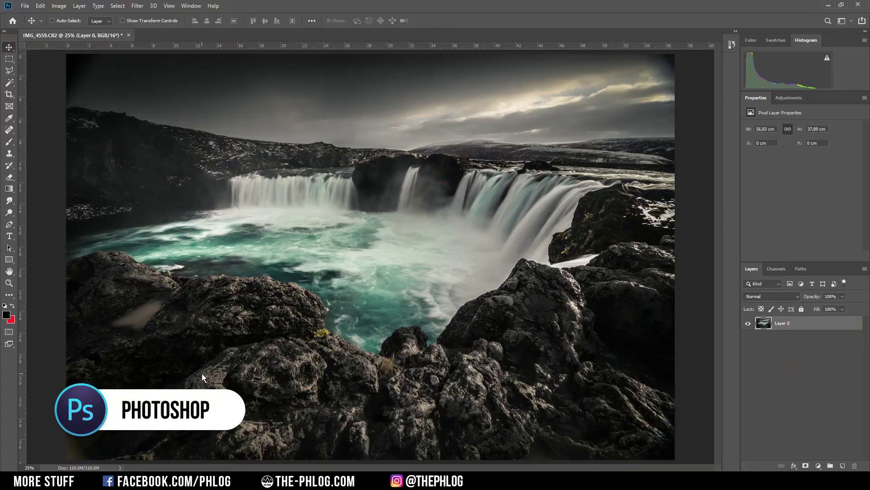
pyautogui.scroll(2, 63, 71)
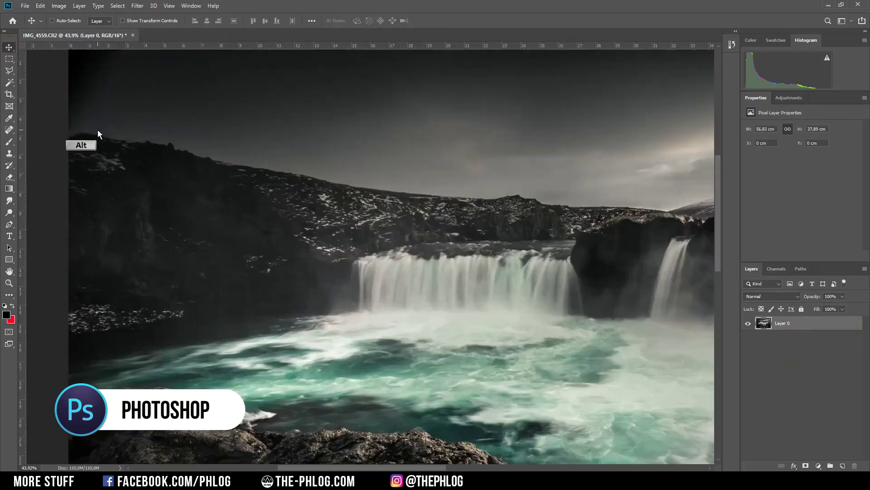
pyautogui.scroll(2, 97, 128)
pyautogui.scroll(2, 95, 128)
pyautogui.scroll(2, 96, 128)
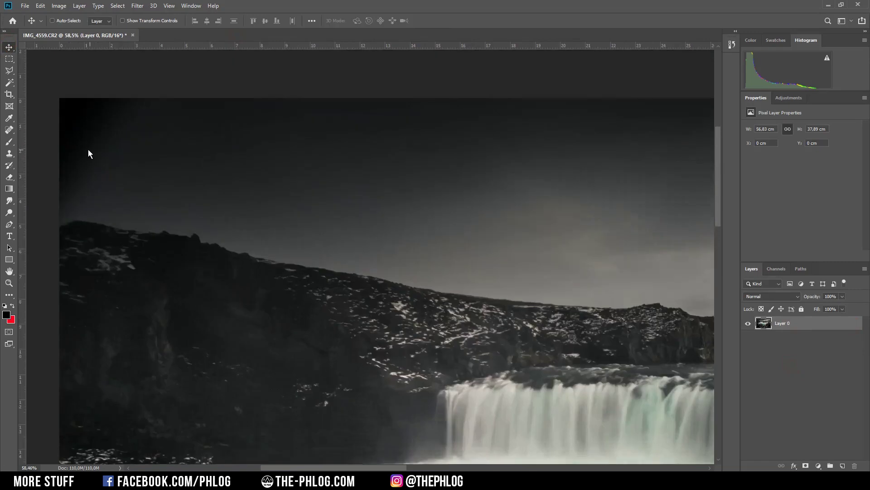
# Step: Clone over the upper-left ridge and sky with an enlarged Clone Stamp brush
pyautogui.click(10, 153)
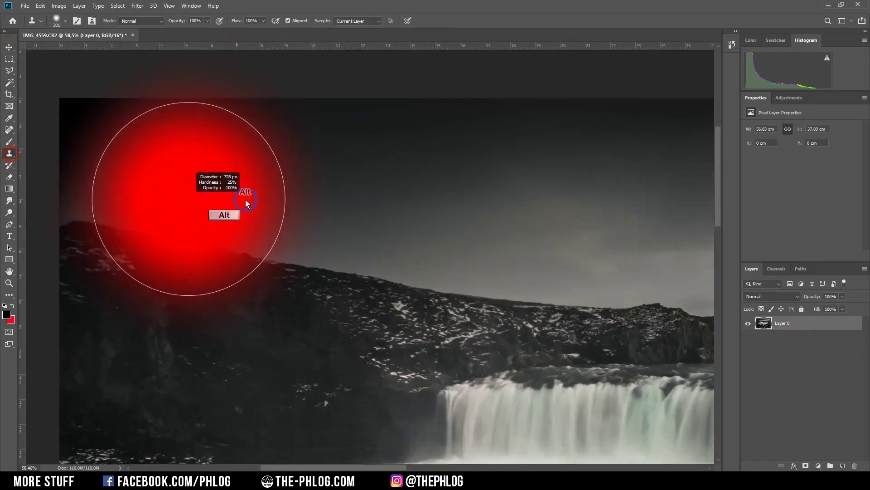
pyautogui.moveTo(188, 199); pyautogui.dragTo(259, 200)
pyautogui.keyDown('alt'); pyautogui.click(162, 190); pyautogui.keyUp('alt')
pyautogui.click(104, 164)
pyautogui.moveTo(98, 164); pyautogui.dragTo(86, 176)
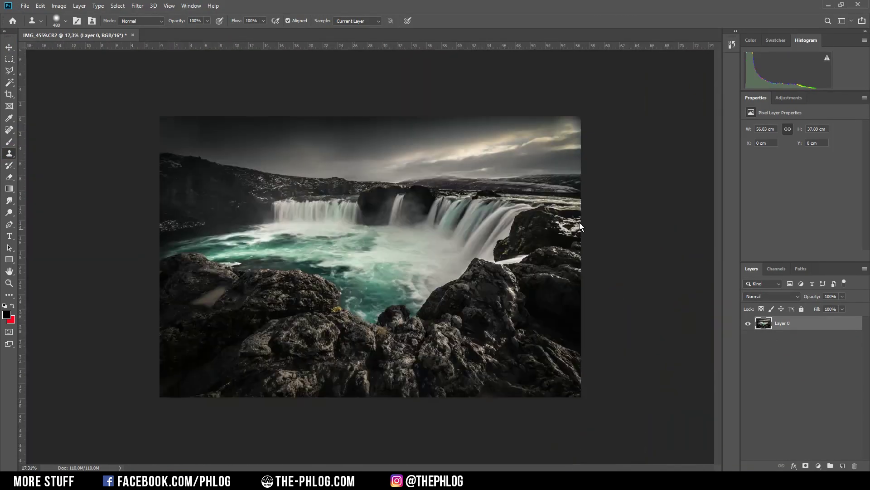
# Step: Apply Color Efex Pro 4's Classical Soft Focus using a Method preset
pyautogui.click(138, 5)
pyautogui.moveTo(155, 200)
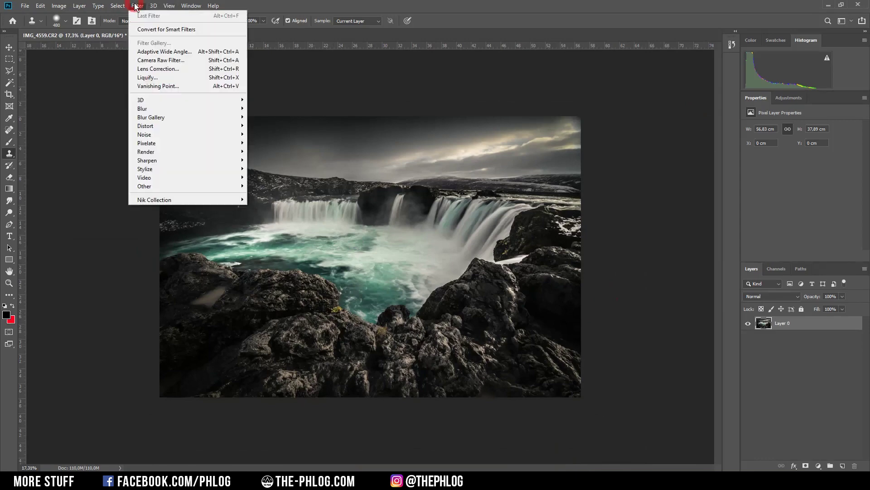
pyautogui.click(272, 209)
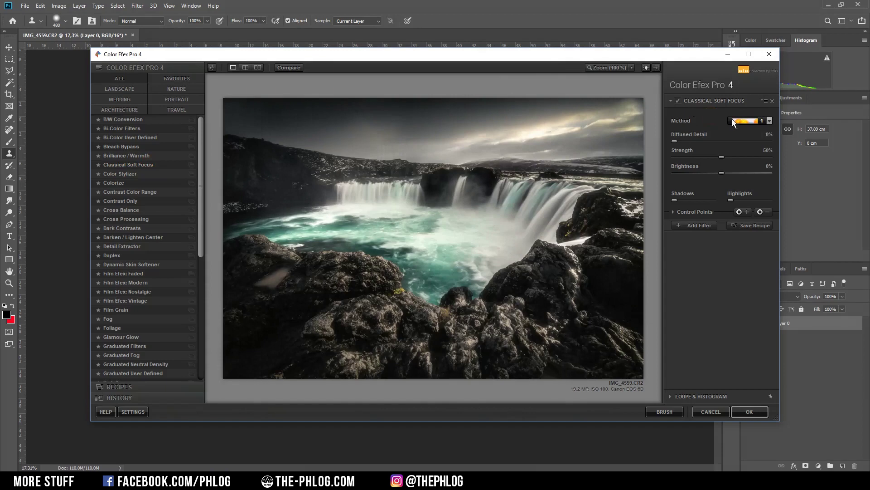
pyautogui.click(751, 123)
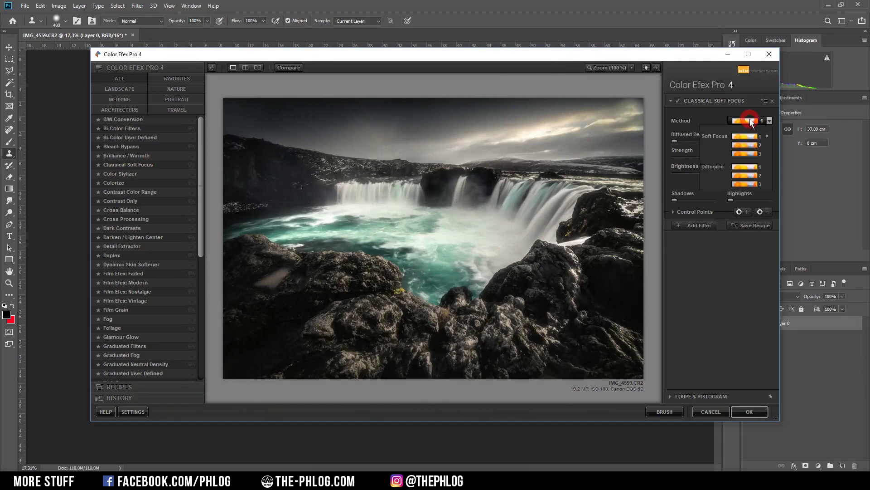
pyautogui.click(739, 138)
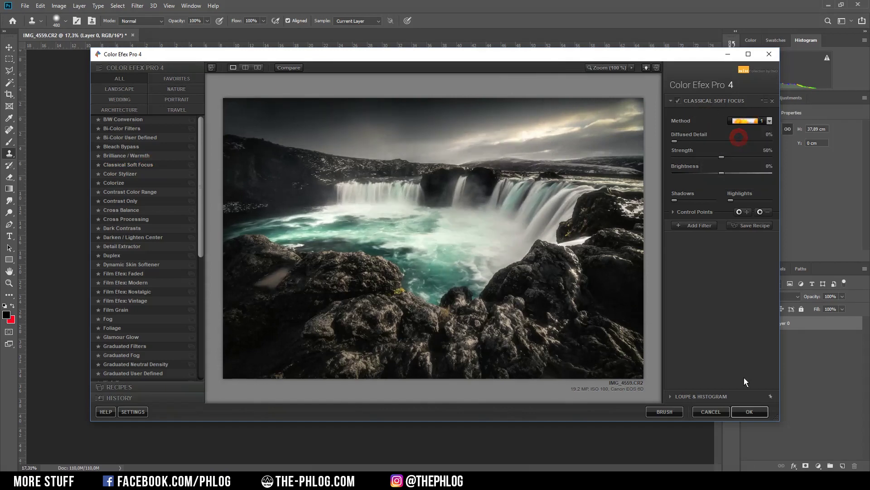
pyautogui.click(748, 413)
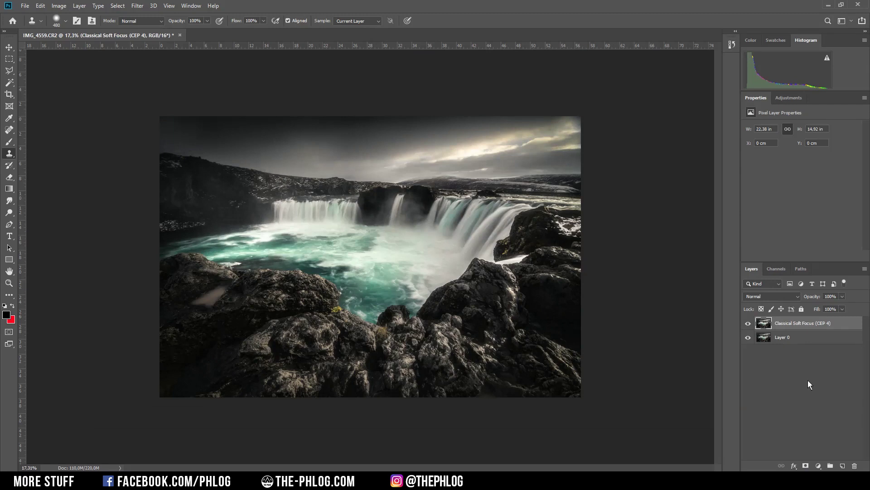
# Step: Add a layer mask to the soft-focus layer and fill it with black
pyautogui.click(806, 466)
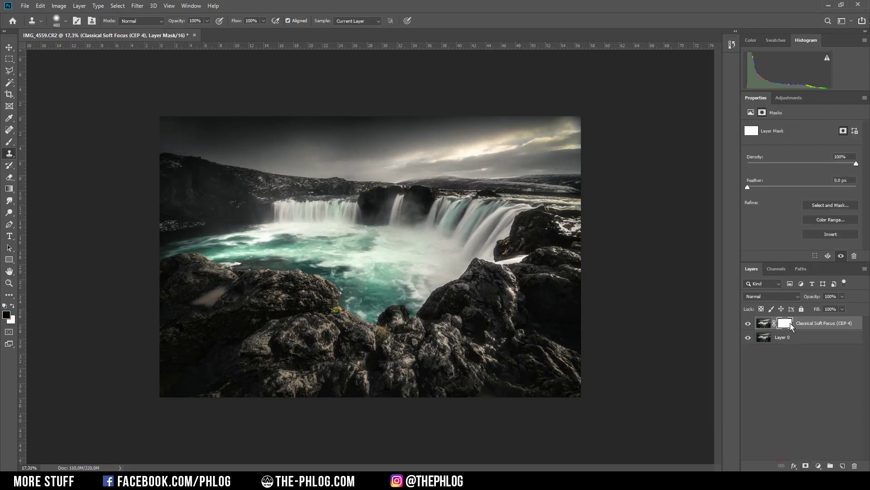
pyautogui.hotkey('shift', 'F5')
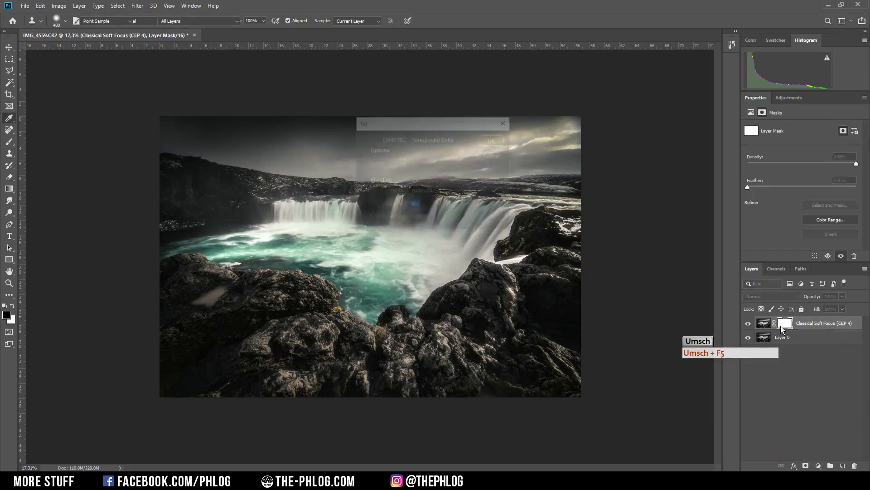
pyautogui.click(451, 138)
pyautogui.click(434, 207)
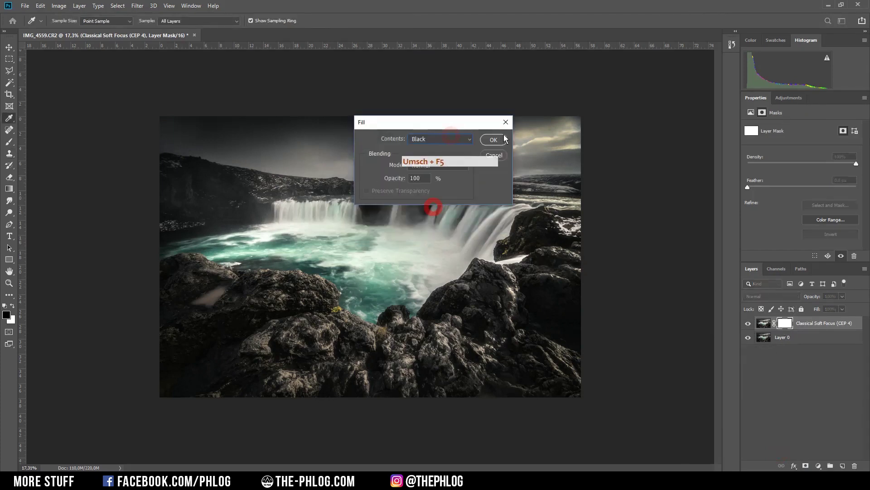
pyautogui.click(504, 140)
pyautogui.press('x')
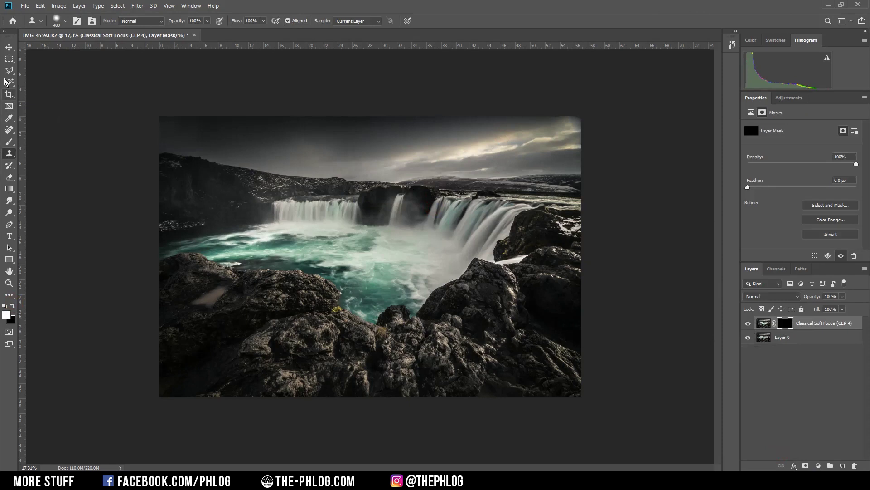
# Step: Paint the soft glow back into the sky with a large white brush of about 2160
pyautogui.click(10, 143)
pyautogui.press('alt')
pyautogui.keyDown('alt'); pyautogui.rightClick(459, 220); pyautogui.keyUp('alt')
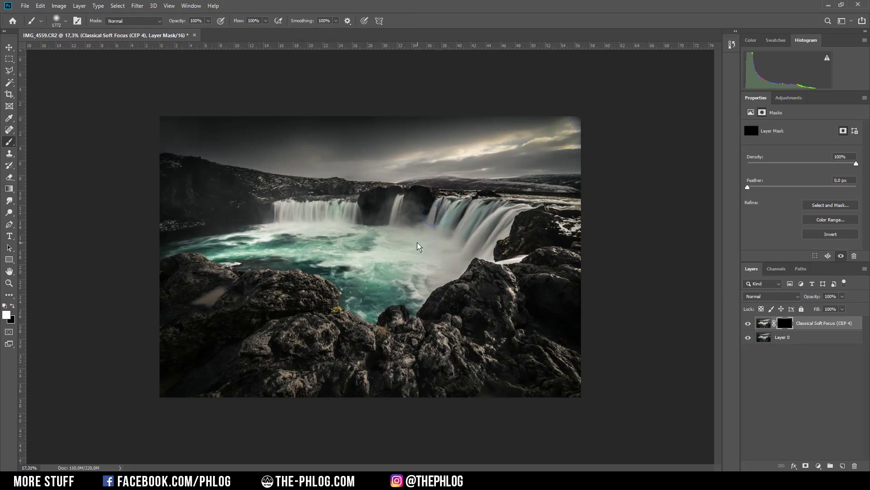
pyautogui.press(']')
pyautogui.click(474, 154)
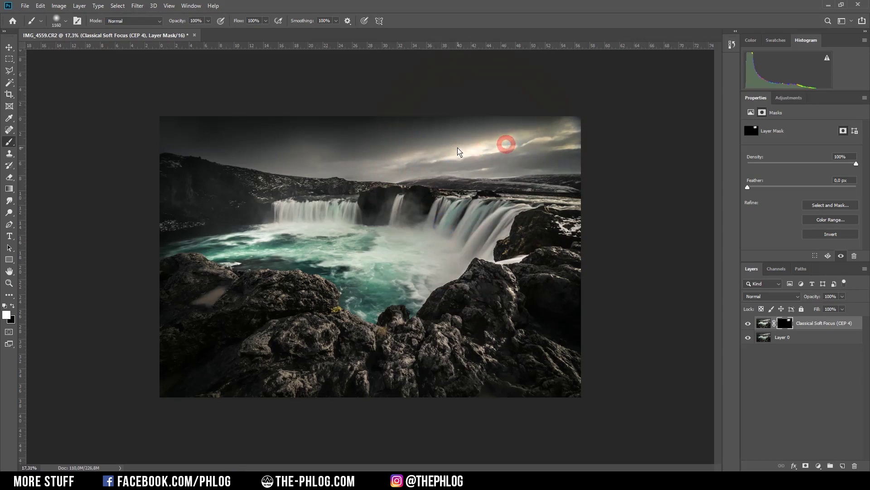
pyautogui.click(456, 144)
pyautogui.click(574, 136)
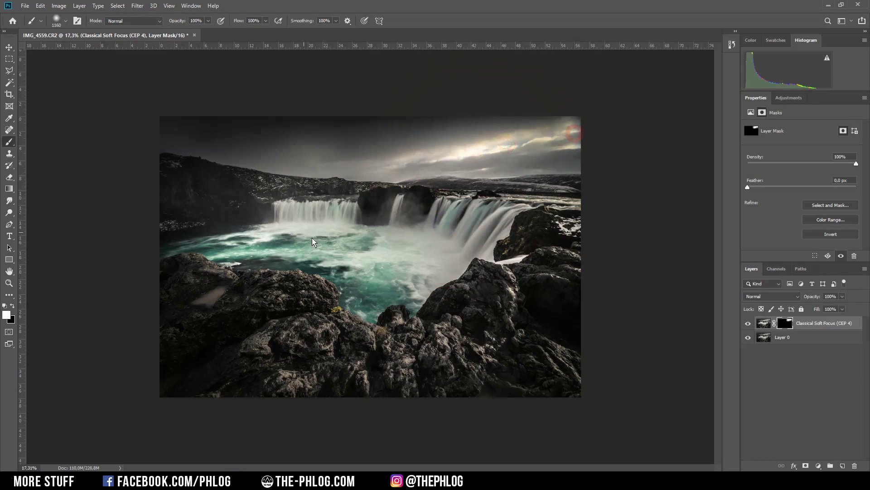
# Step: Paint glow onto the waterfalls at 47% opacity, restore 100%, and select both layers
pyautogui.keyDown('alt'); pyautogui.rightClick(416, 217); pyautogui.keyUp('alt')
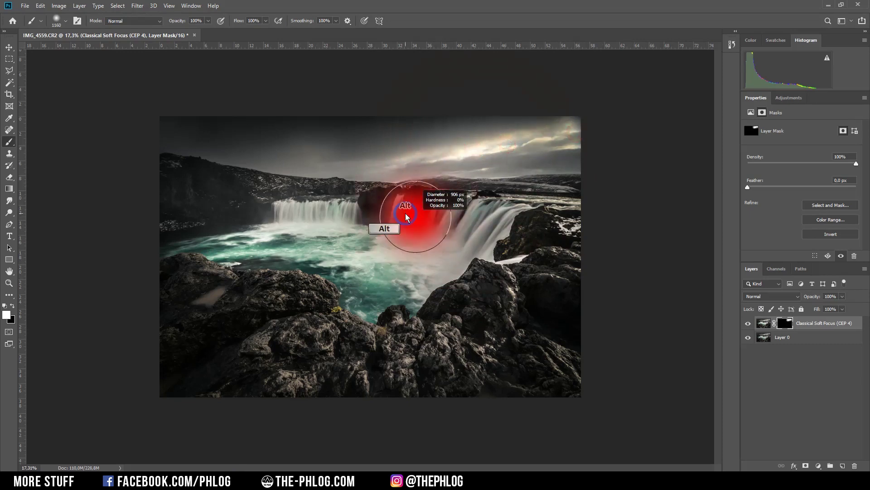
pyautogui.click(209, 21)
pyautogui.moveTo(198, 32); pyautogui.dragTo(186, 33)
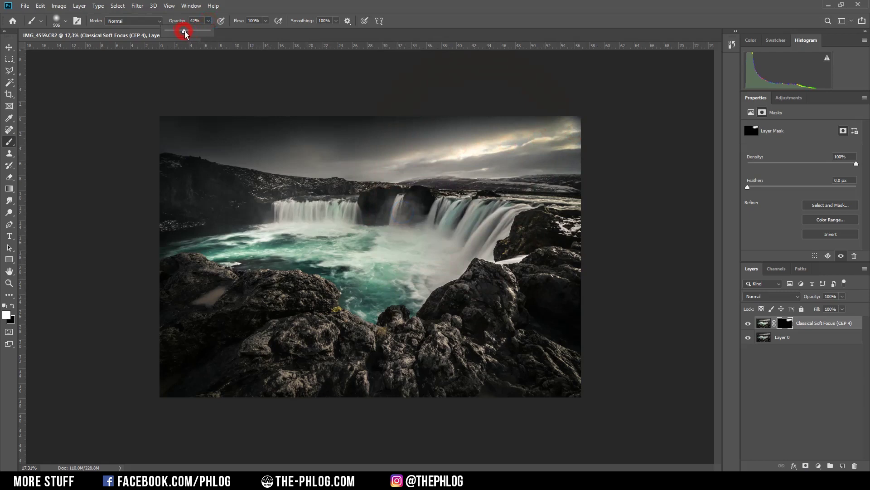
pyautogui.click(402, 209)
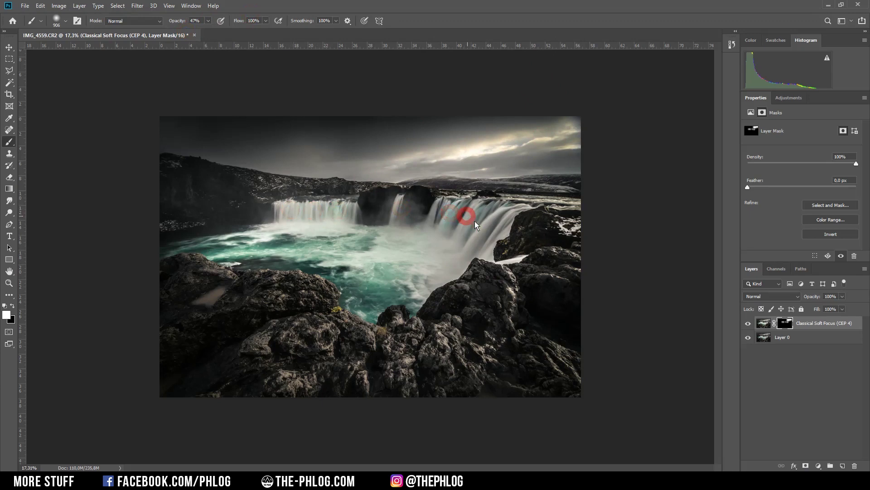
pyautogui.moveTo(498, 225); pyautogui.dragTo(303, 209)
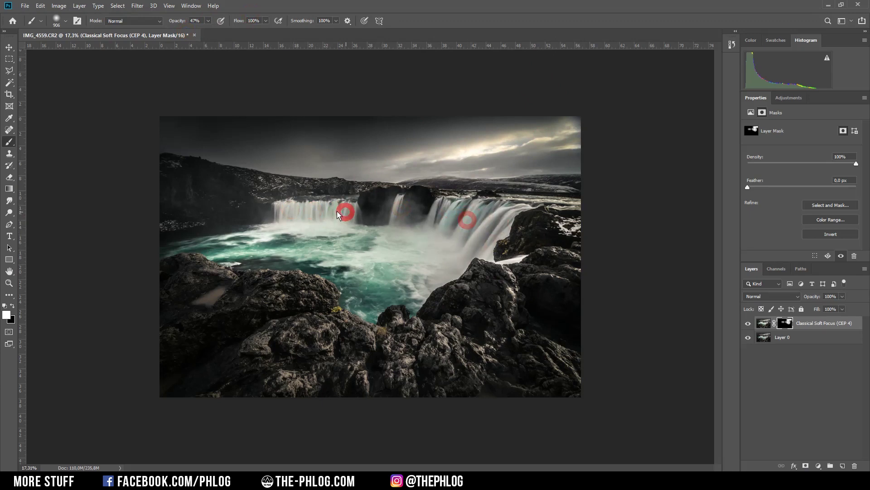
pyautogui.moveTo(405, 216); pyautogui.dragTo(403, 167)
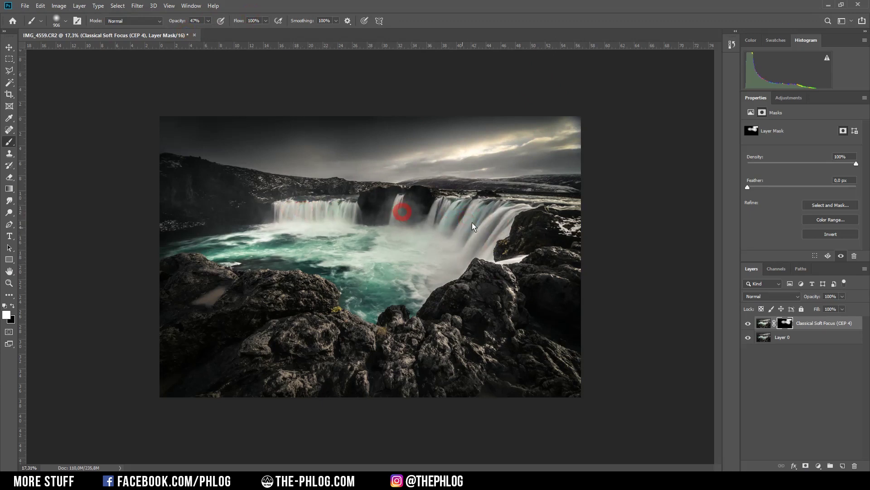
pyautogui.click(208, 21)
pyautogui.moveTo(212, 35); pyautogui.dragTo(408, 43)
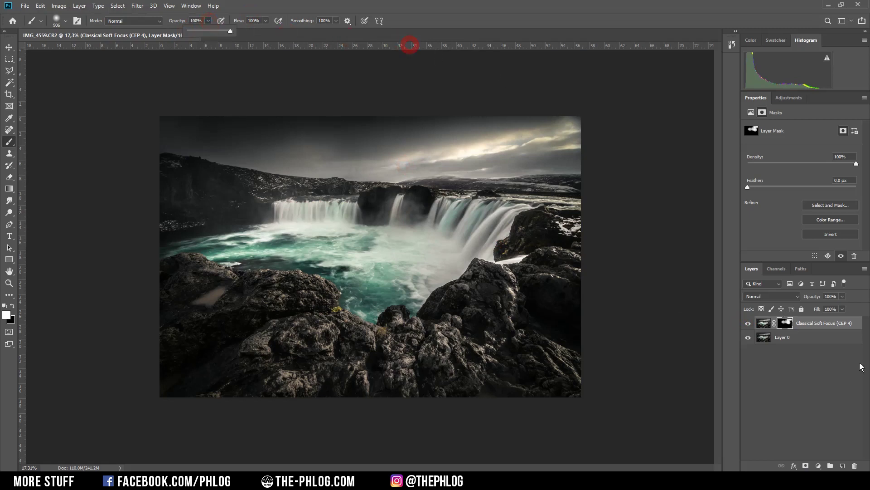
pyautogui.click(789, 338)
pyautogui.keyDown('shift'); pyautogui.click(813, 325); pyautogui.keyUp('shift')
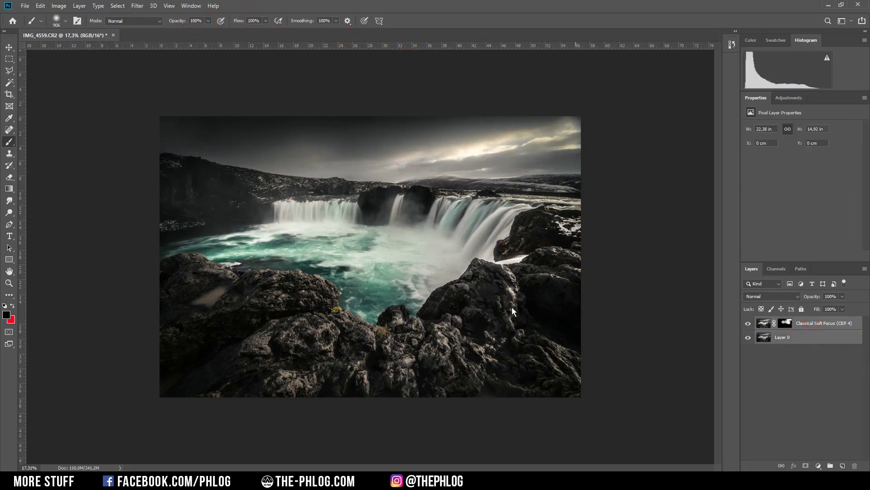
# Step: Merge the two layers and add a new layer set to Soft Light blending
pyautogui.hotkey('ctrl', 'e')
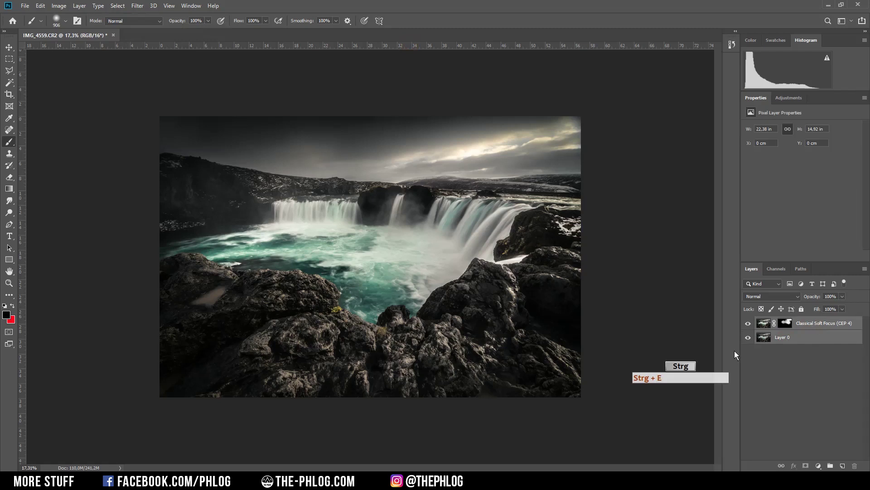
pyautogui.click(844, 466)
pyautogui.click(765, 297)
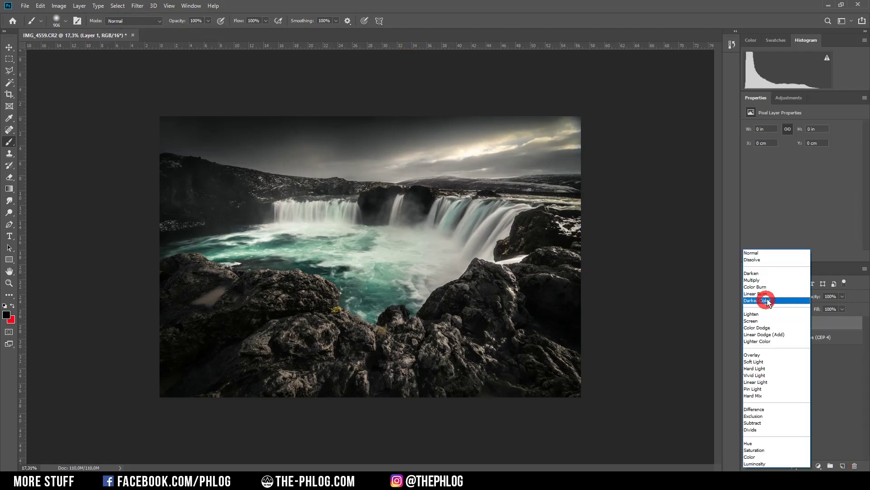
pyautogui.click(755, 361)
# Step: Brighten the sky with white paint on the Soft Light layer at 72% opacity
pyautogui.click(8, 315)
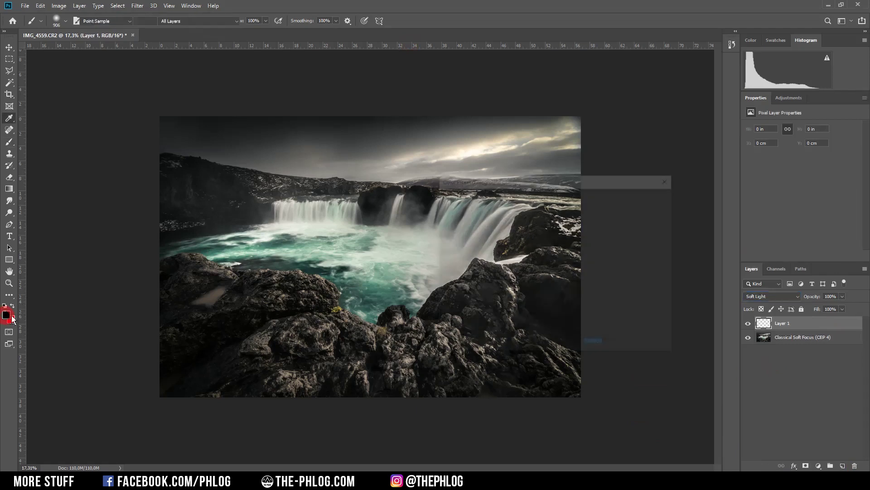
pyautogui.click(413, 187)
pyautogui.click(642, 196)
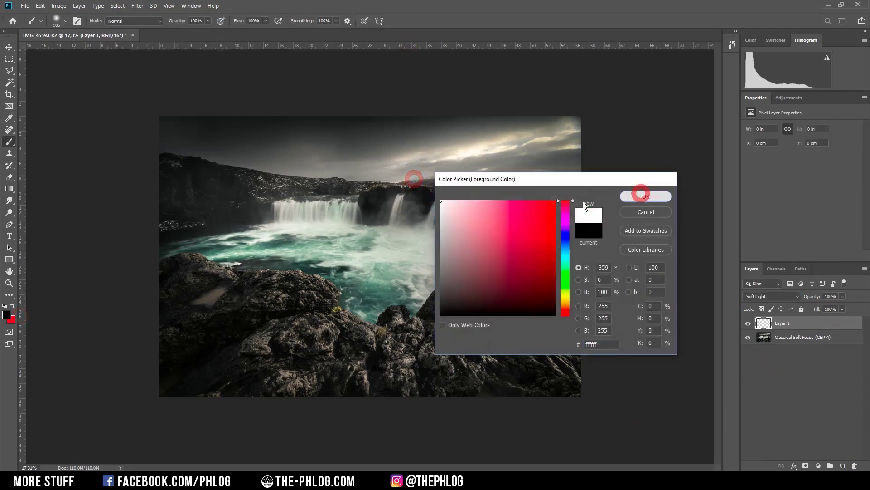
pyautogui.moveTo(471, 163)
pyautogui.mouseDown()
pyautogui.moveTo(485, 156)
pyautogui.moveTo(478, 154)
pyautogui.mouseUp()
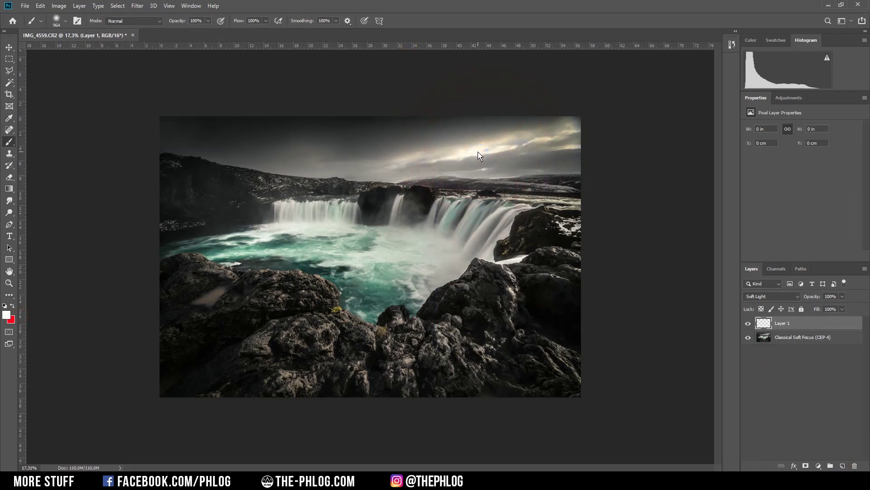
pyautogui.click(478, 155)
pyautogui.click(843, 296)
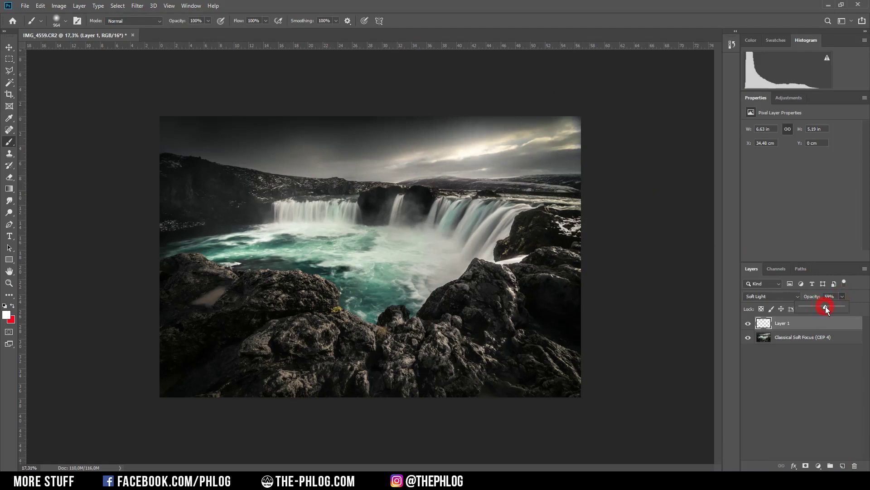
pyautogui.moveTo(825, 308); pyautogui.dragTo(834, 309)
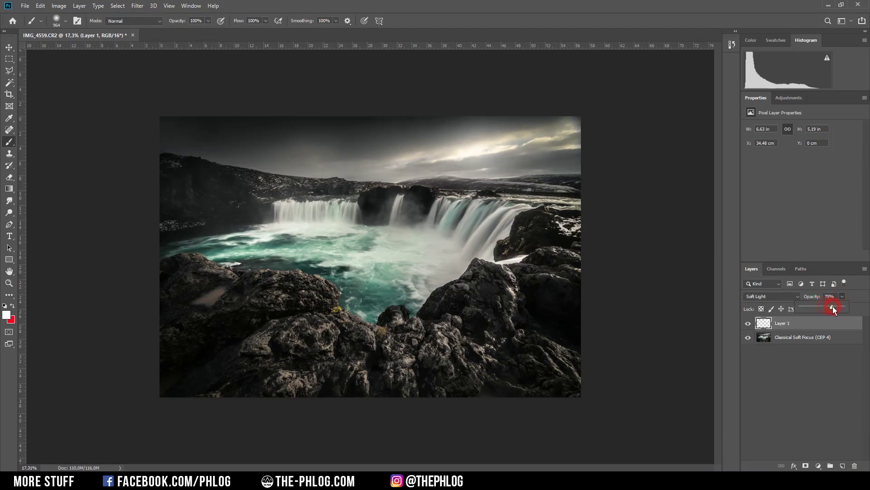
pyautogui.click(744, 336)
# Step: Crop the image slightly inward from the bottom-right corner, keeping its proportions
pyautogui.press('c')
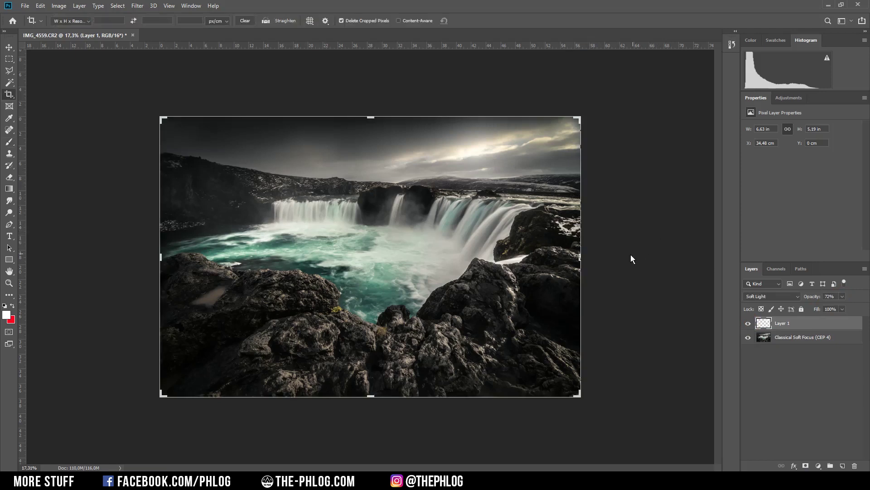
pyautogui.moveTo(581, 395); pyautogui.dragTo(578, 392)
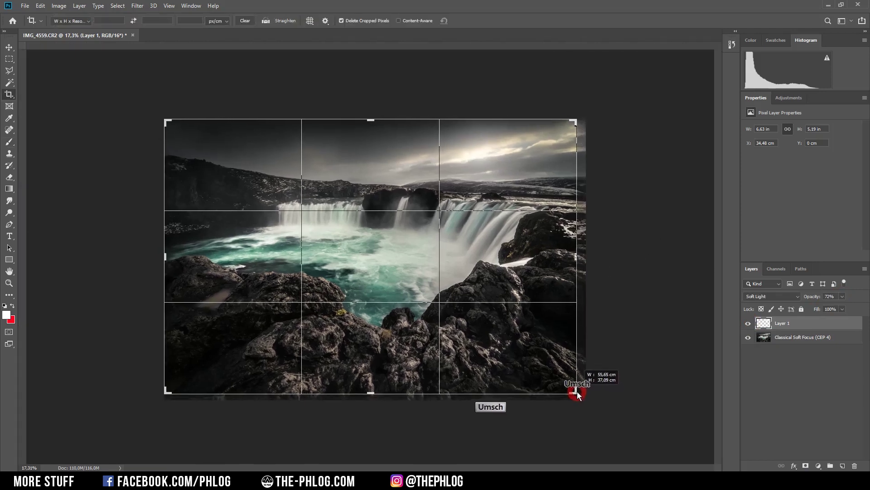
pyautogui.press('Return')
pyautogui.press('b')
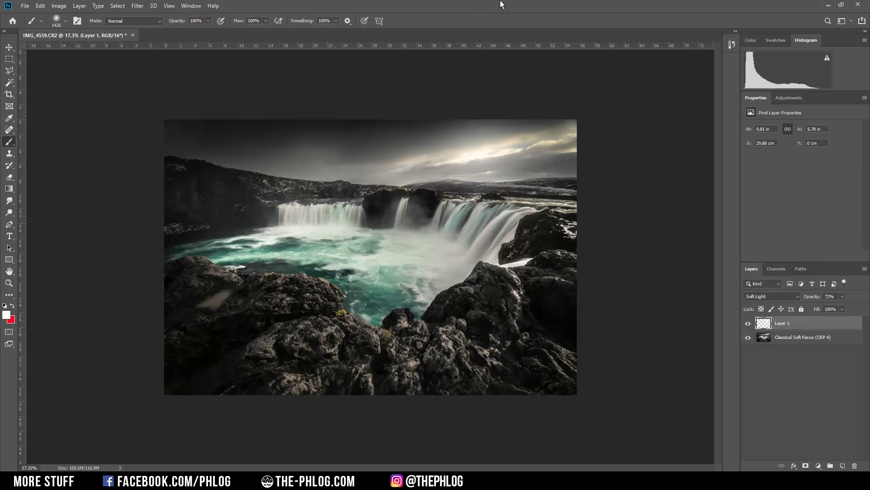